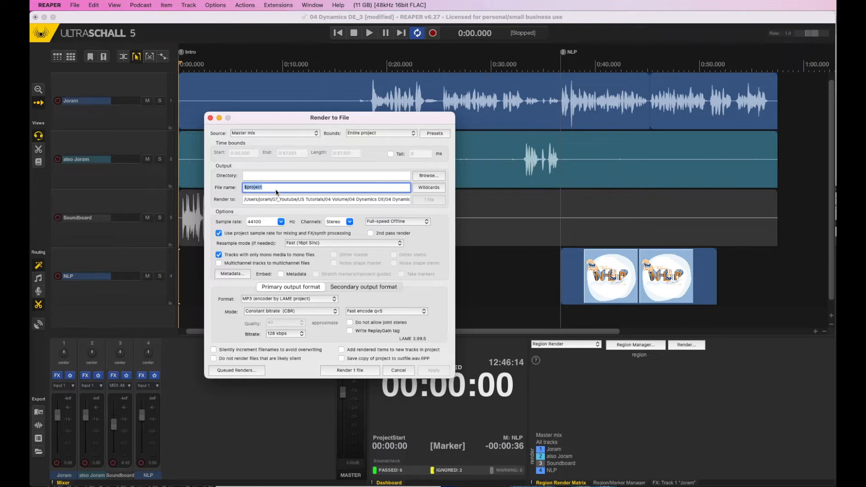
# - Render the project as a mono MP3 at a constant 112 kbps, overwriting the existing file
pyautogui.click(350, 222)
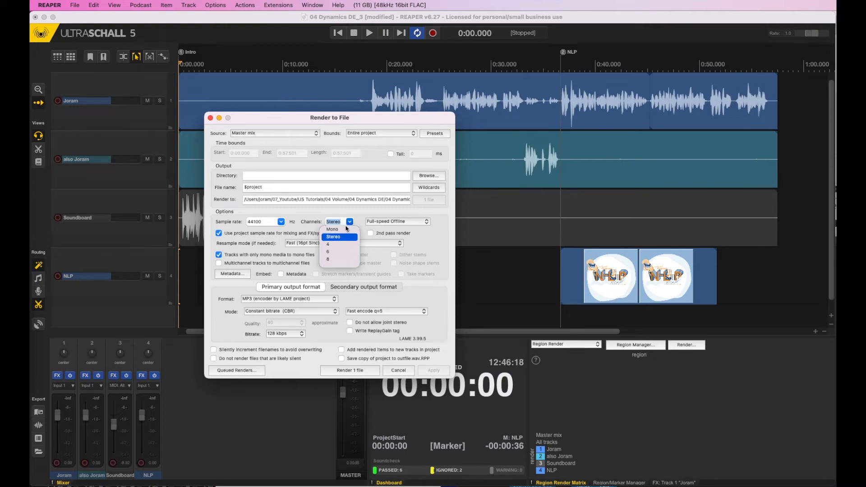
pyautogui.click(336, 229)
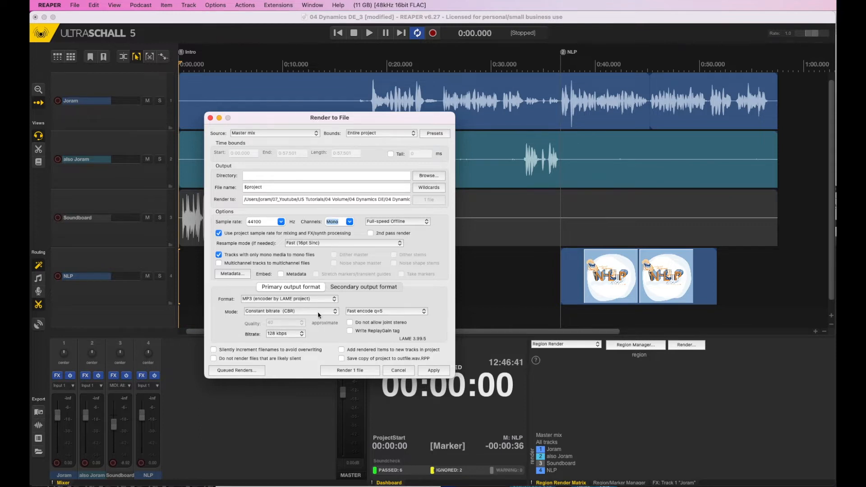
pyautogui.click(289, 333)
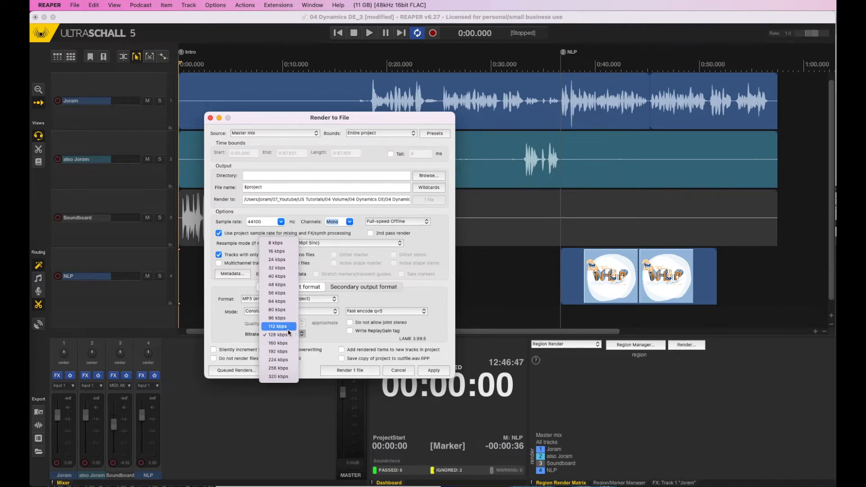
pyautogui.click(288, 330)
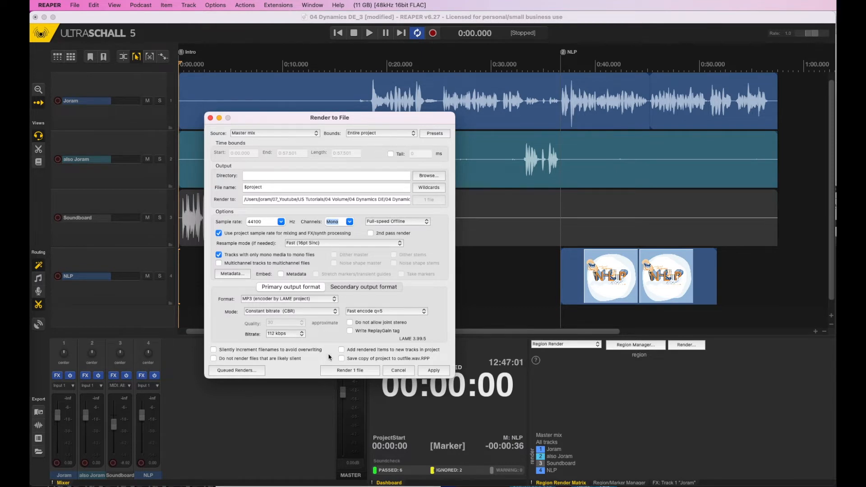
pyautogui.click(331, 370)
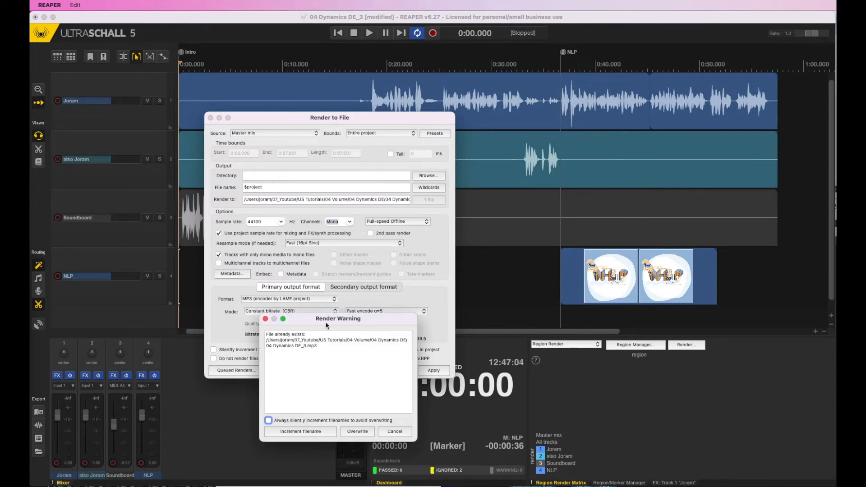
pyautogui.click(357, 432)
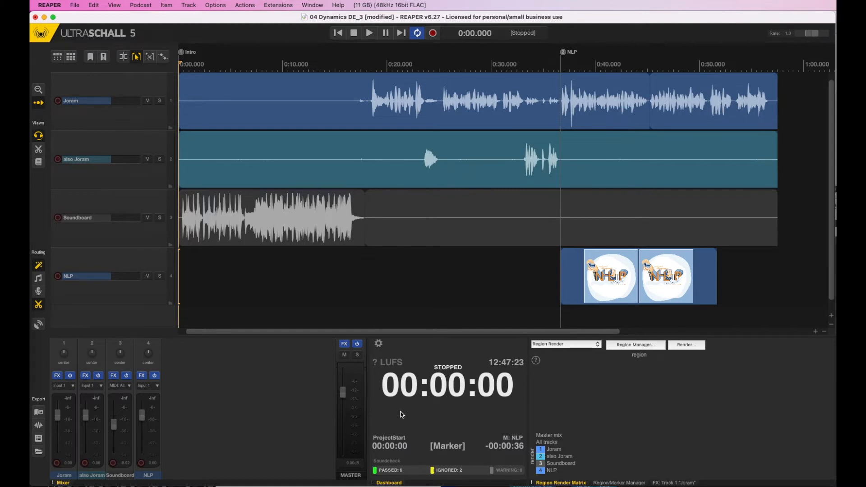
# - Load the Auphonic Multichannel all-settings preset for rendering and set the render source to Region render matrix
pyautogui.click(39, 426)
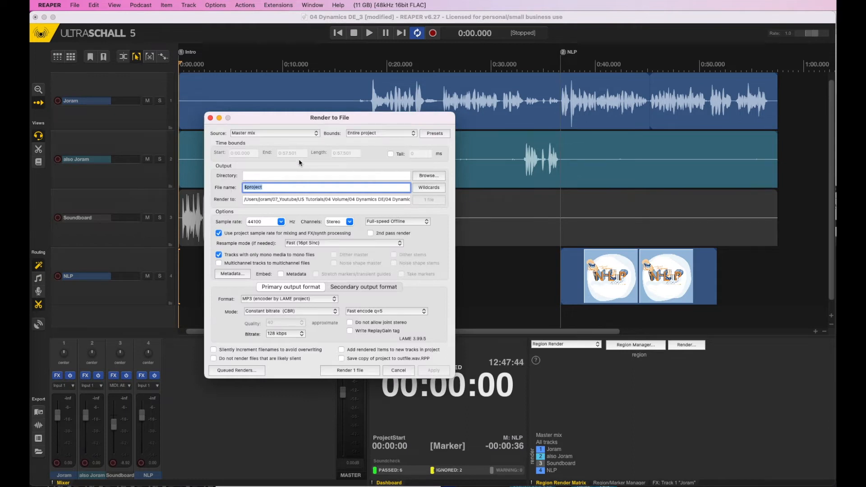
pyautogui.click(435, 135)
pyautogui.moveTo(523, 178)
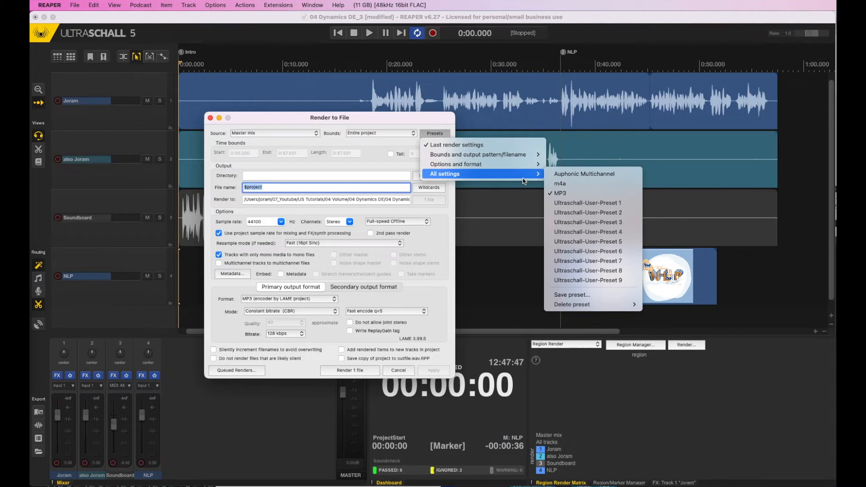
pyautogui.click(605, 174)
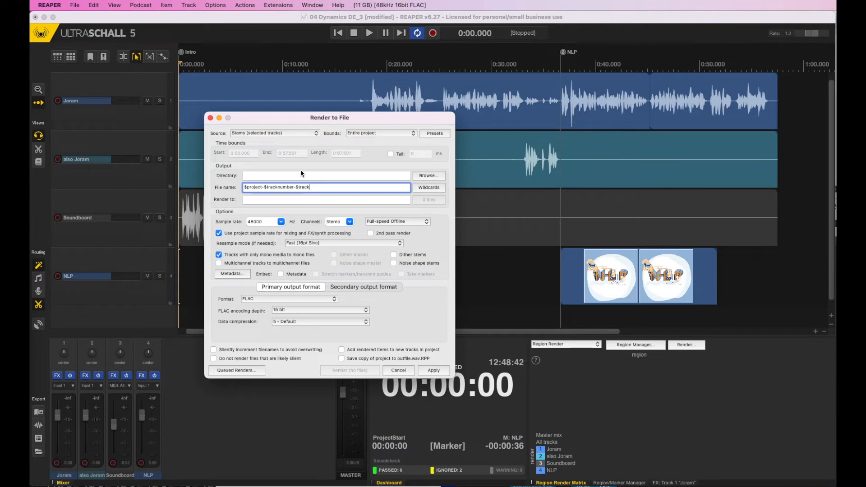
pyautogui.click(274, 134)
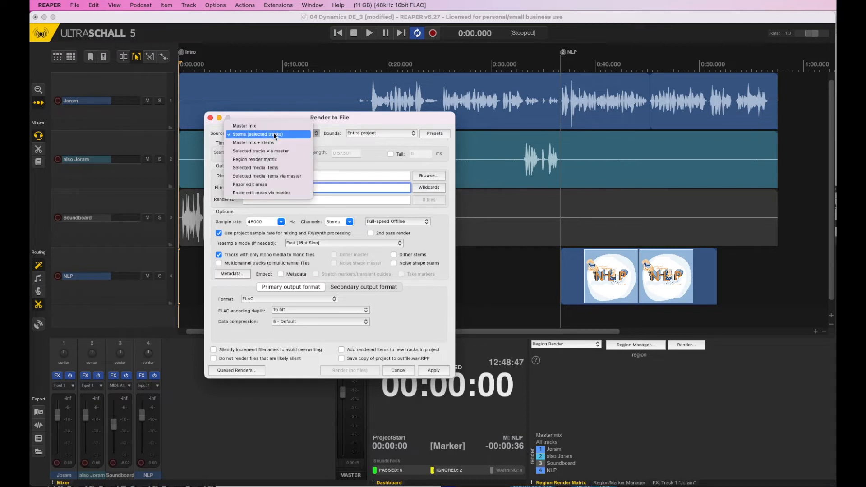
pyautogui.click(281, 159)
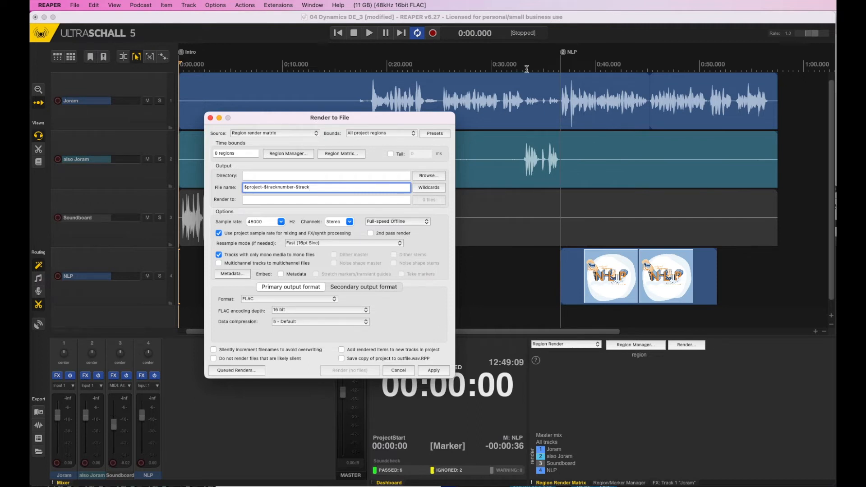
# - Create a region on the timeline from about 0:25.4 to the NLP marker
pyautogui.click(607, 37)
pyautogui.moveTo(443, 72); pyautogui.dragTo(560, 73)
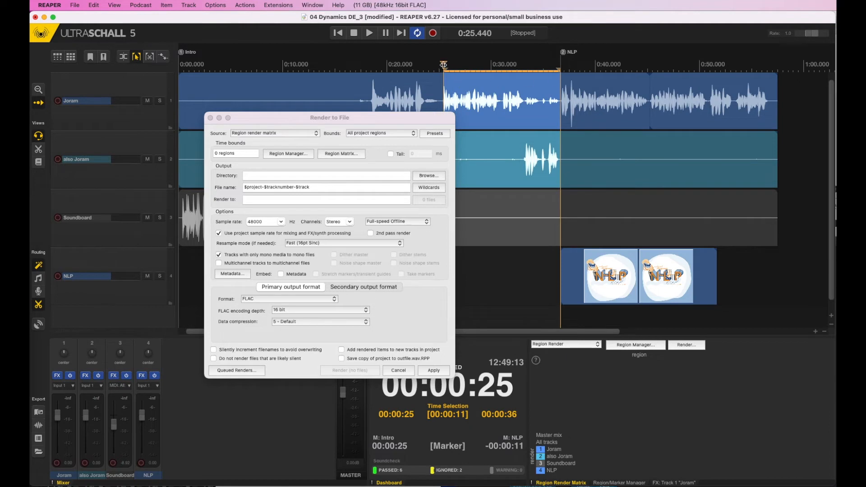
pyautogui.hotkey('shift', 'r')
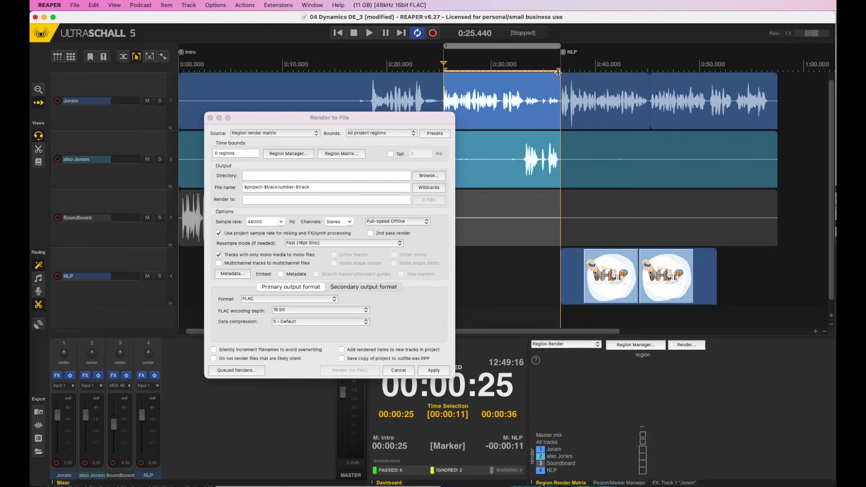
# - Name the new region before the NLP marker Export 1
pyautogui.click(500, 47)
pyautogui.rightClick(500, 48)
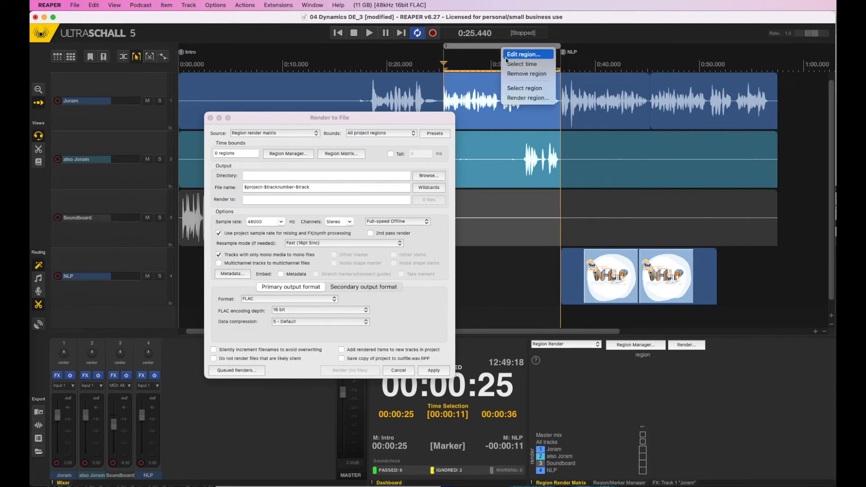
pyautogui.click(506, 54)
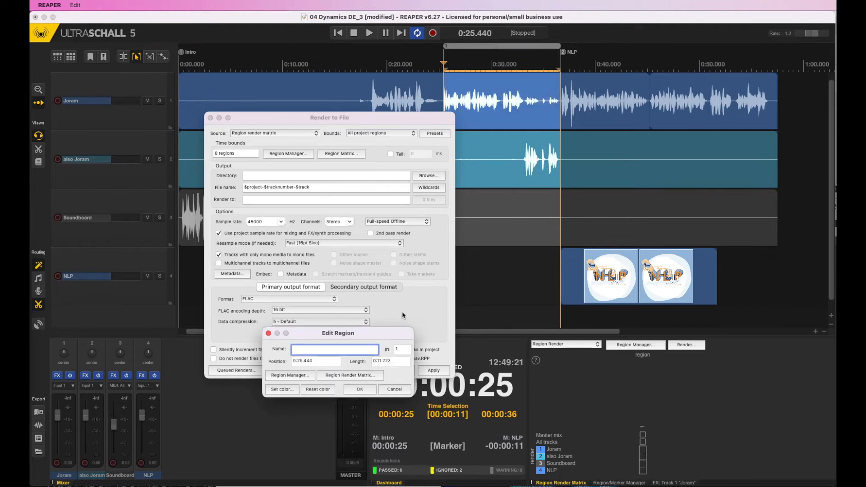
pyautogui.write('Export 1')
pyautogui.press('Return')
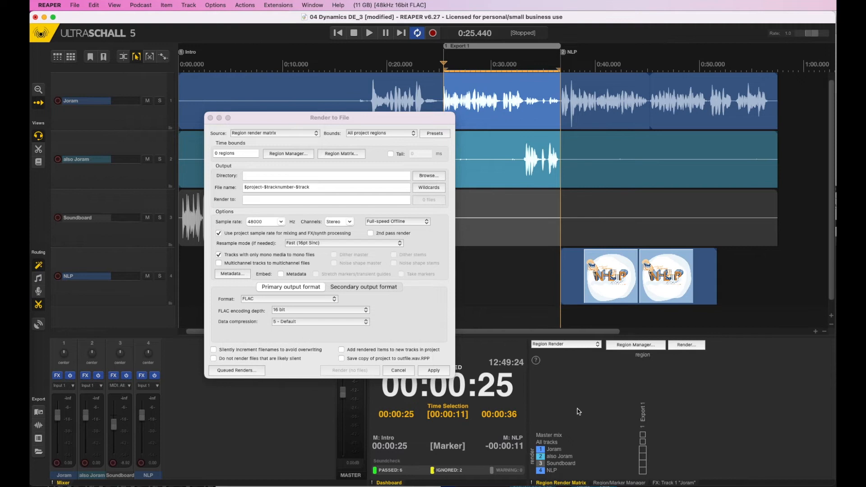
# - Include markers in the Region/Marker Manager list and return to the region render matrix
pyautogui.click(617, 482)
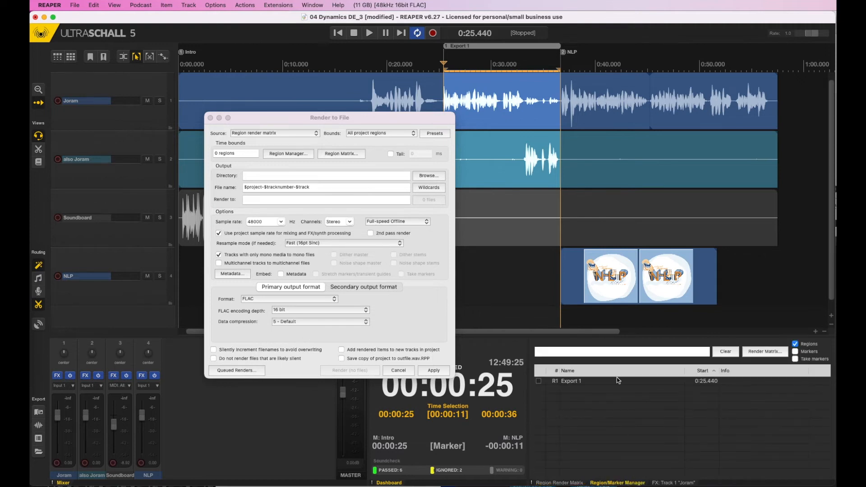
pyautogui.click(795, 352)
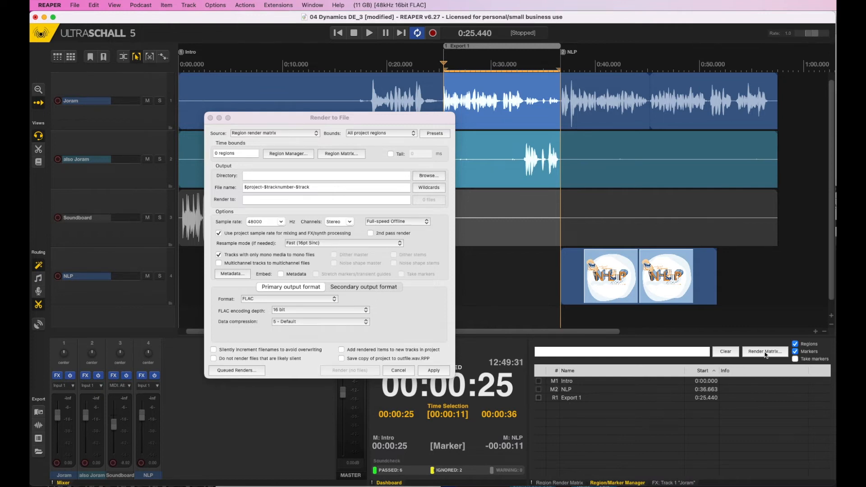
pyautogui.click(763, 352)
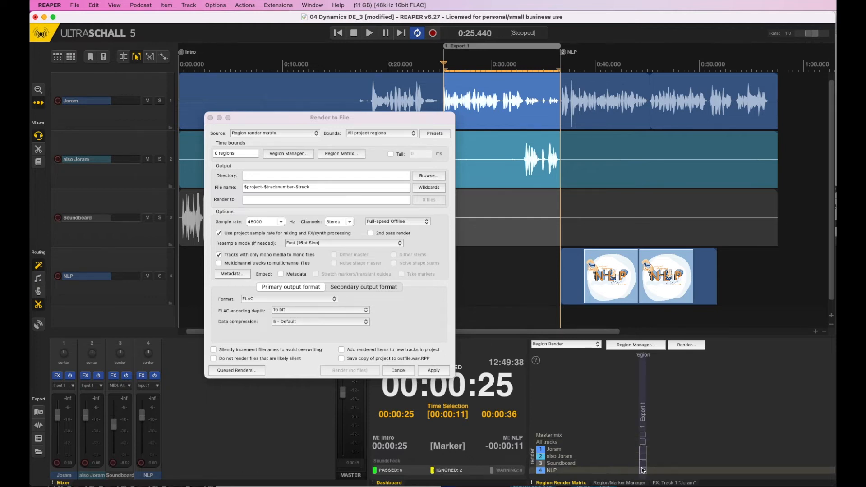
# - Try rendering all tracks for region Export 1, clear that assignment and assign the master mix instead
pyautogui.click(643, 442)
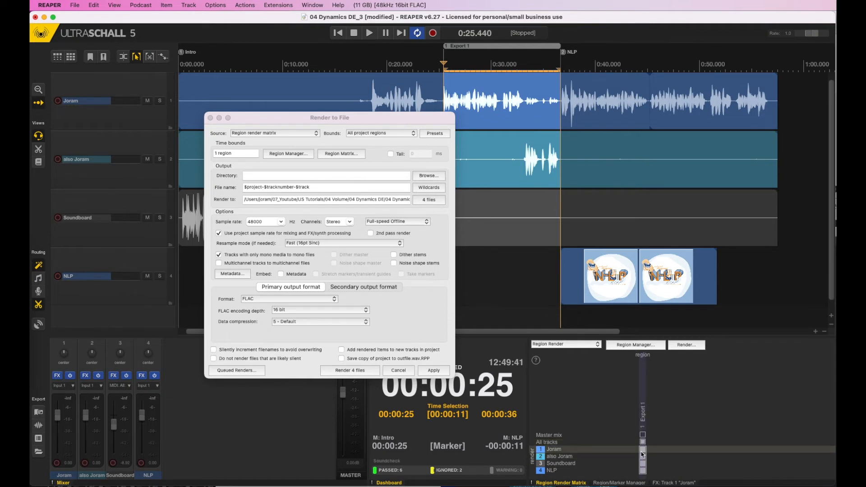
pyautogui.click(642, 442)
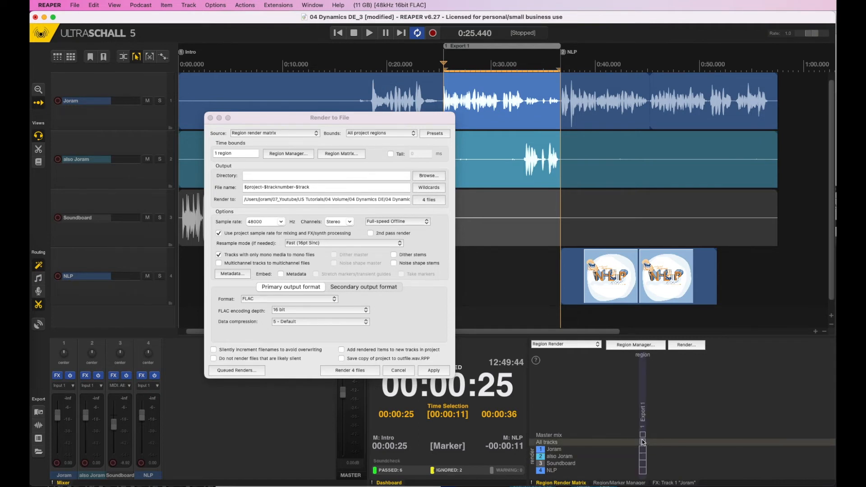
pyautogui.click(643, 436)
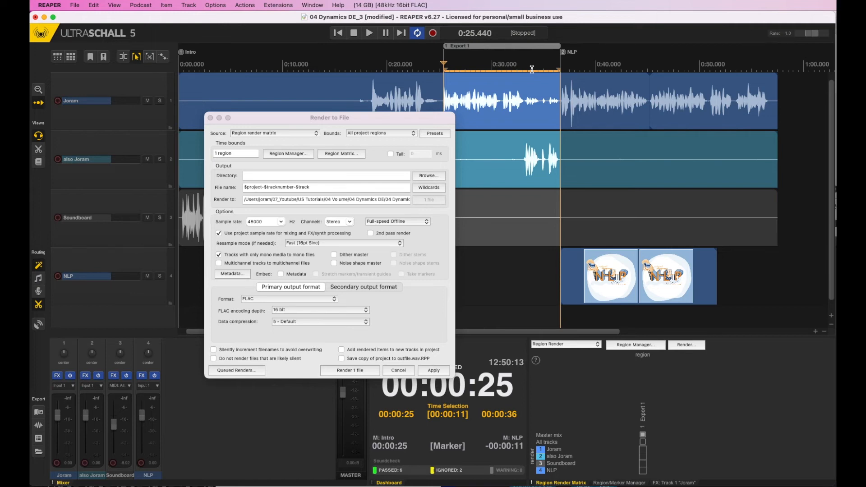
# - Try limiting the render bounds to selected regions, and restore them to all project regions
pyautogui.click(365, 132)
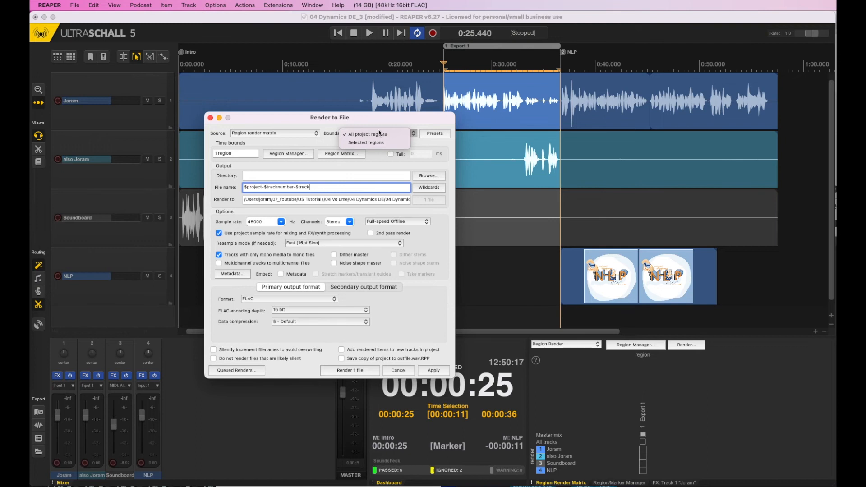
pyautogui.click(391, 141)
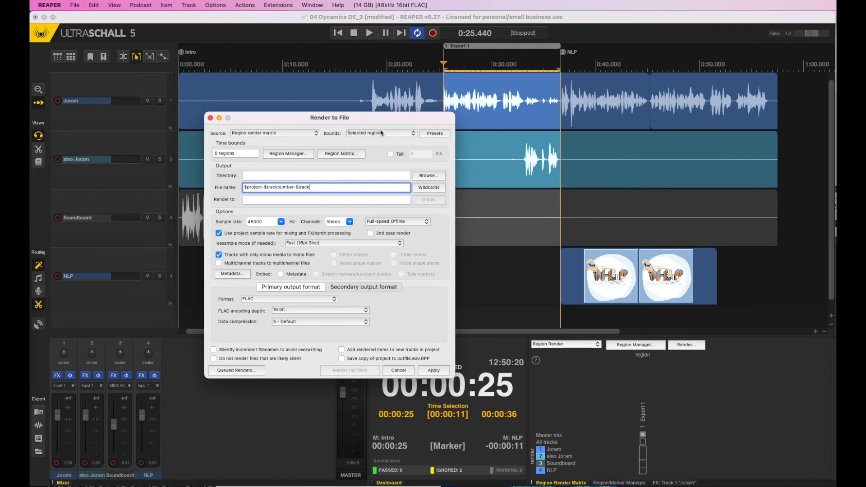
pyautogui.click(380, 134)
pyautogui.click(380, 127)
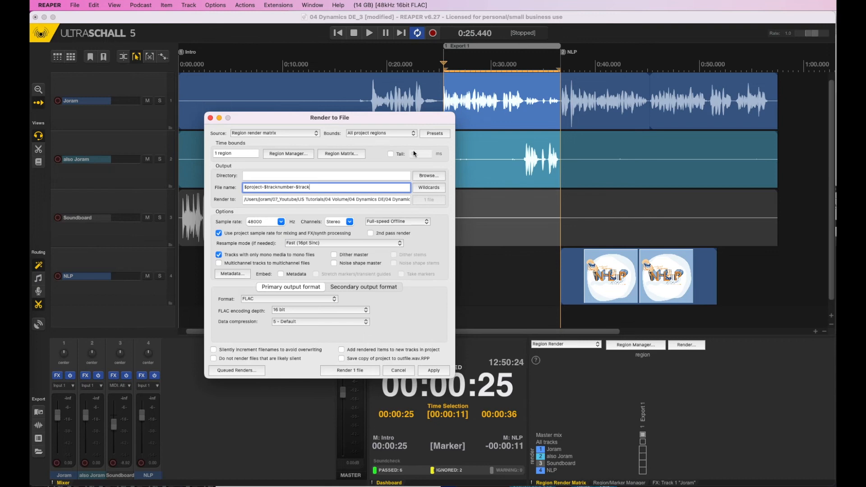
# - Set the render source to Master mix and the render bounds to Time selection
pyautogui.click(267, 133)
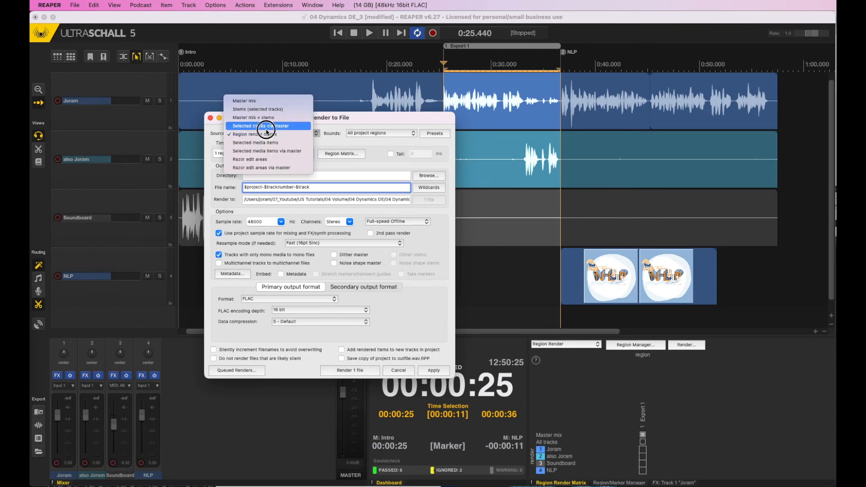
pyautogui.click(255, 100)
pyautogui.click(356, 132)
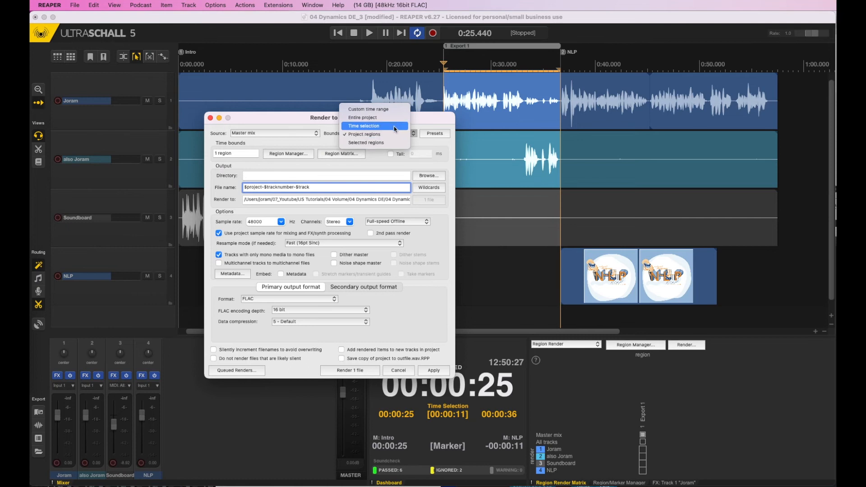
pyautogui.click(398, 127)
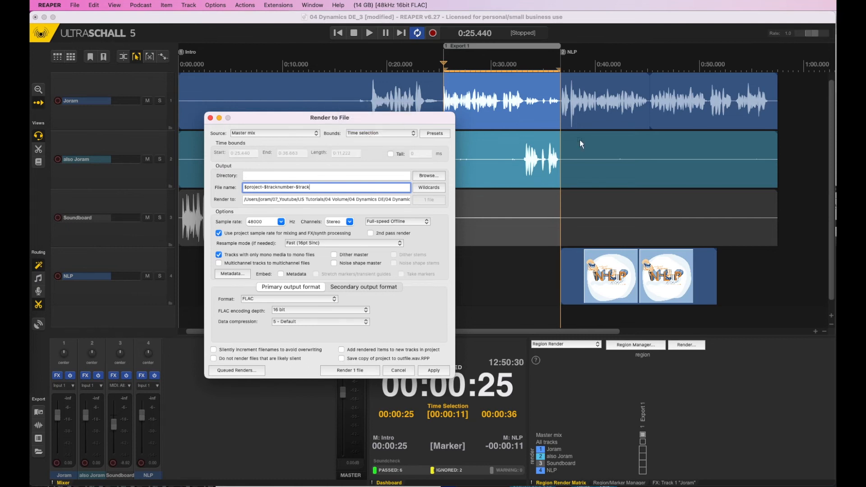
# - Make a time selection after the NLP marker from about 0:45.2 to 0:53.3
pyautogui.click(608, 60)
pyautogui.moveTo(608, 60); pyautogui.dragTo(734, 71)
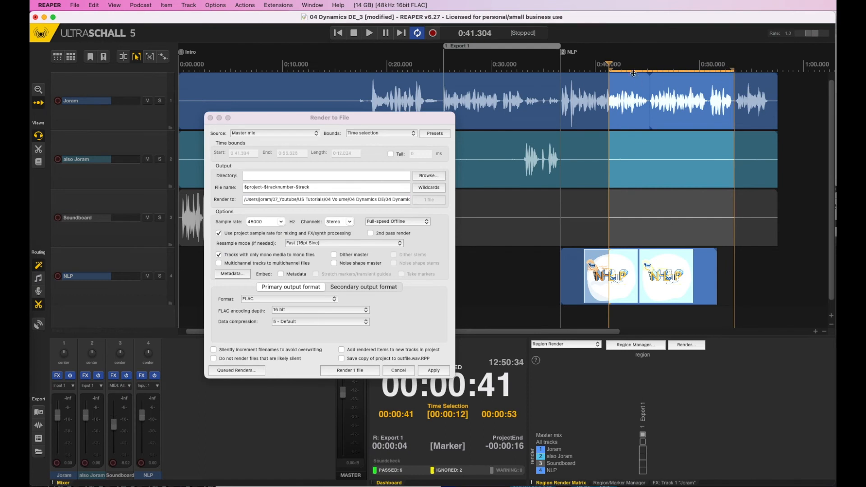
pyautogui.moveTo(609, 66); pyautogui.dragTo(651, 67)
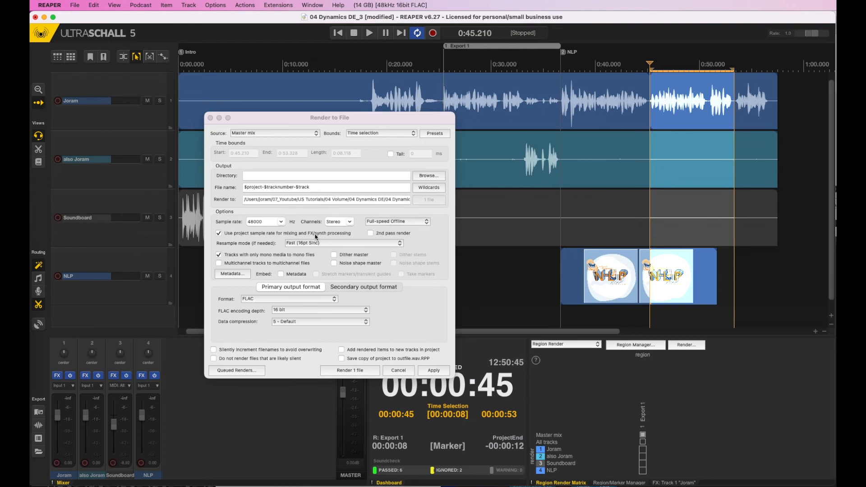
# - Try MP3 (encoder by LAME project) as the primary output format, and close the render settings without rendering
pyautogui.click(285, 298)
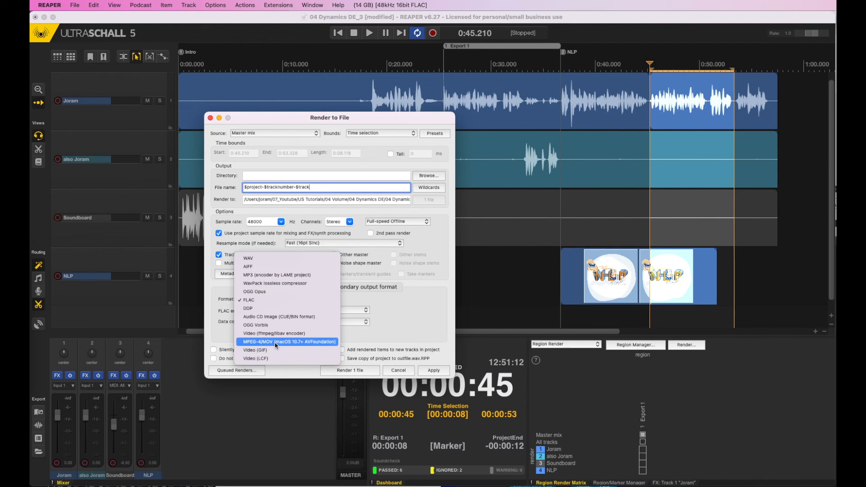
pyautogui.click(283, 275)
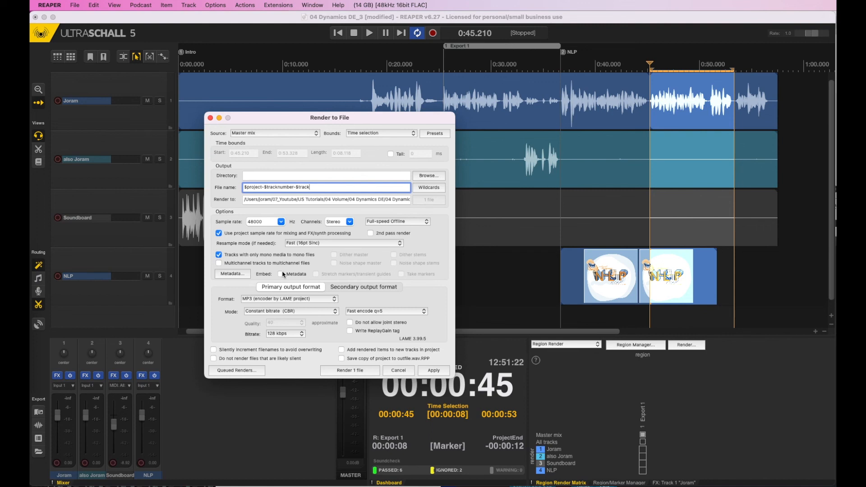
pyautogui.click(398, 371)
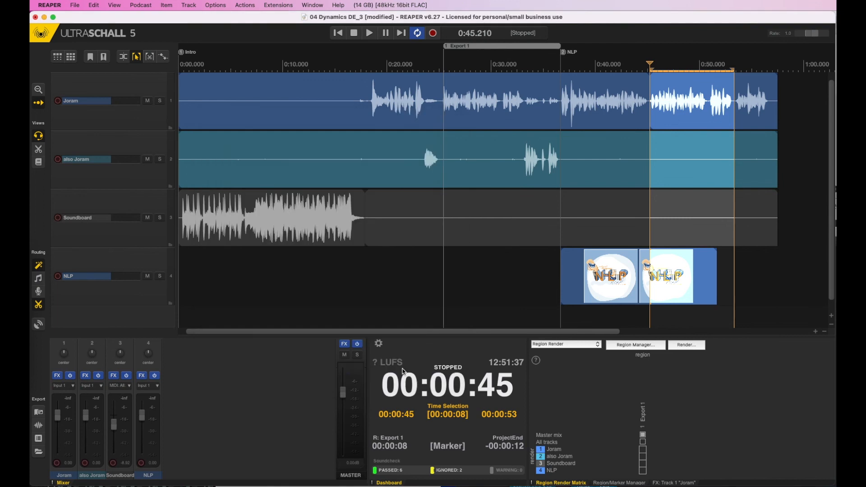